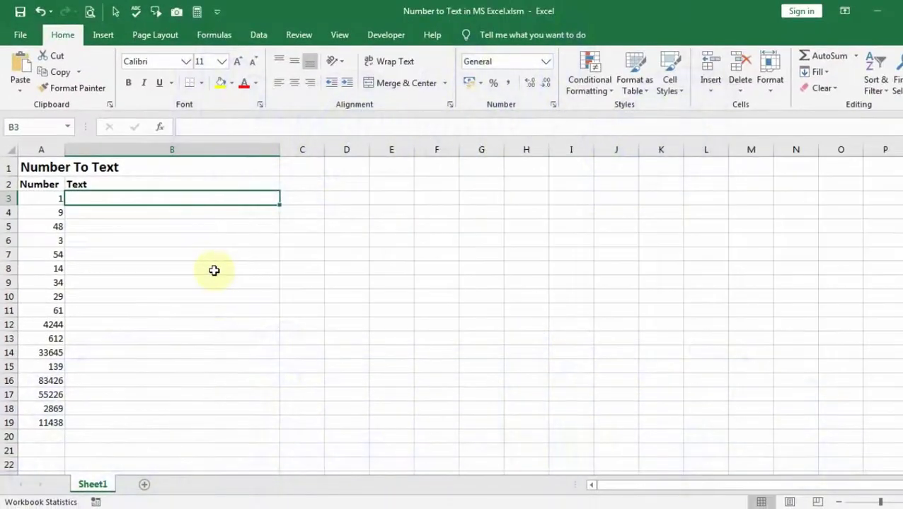
# From the Developer tab, open the VBA editor and insert a new empty Module1.
pyautogui.click(385, 35)
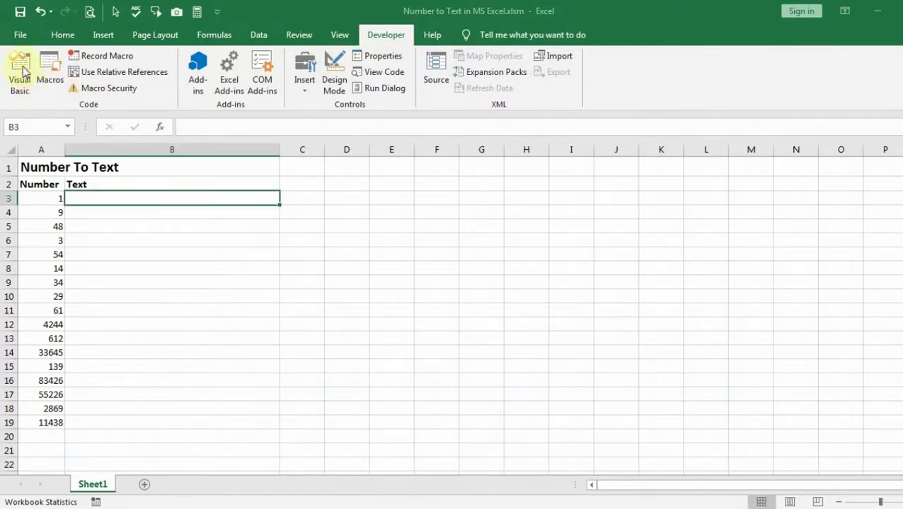
pyautogui.click(20, 80)
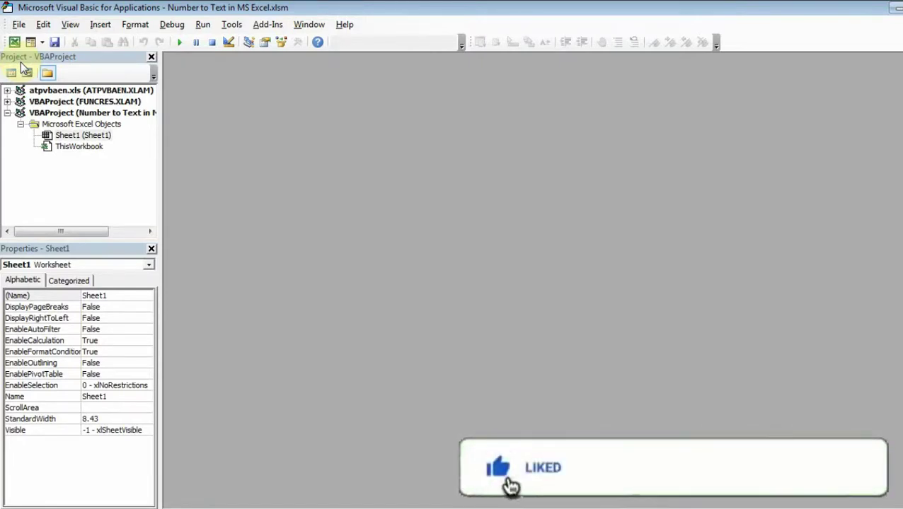
pyautogui.click(100, 24)
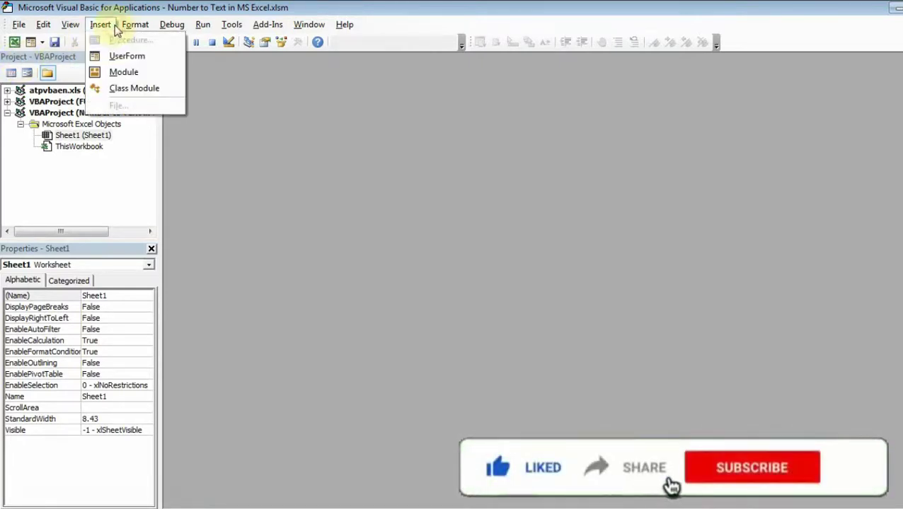
pyautogui.click(114, 72)
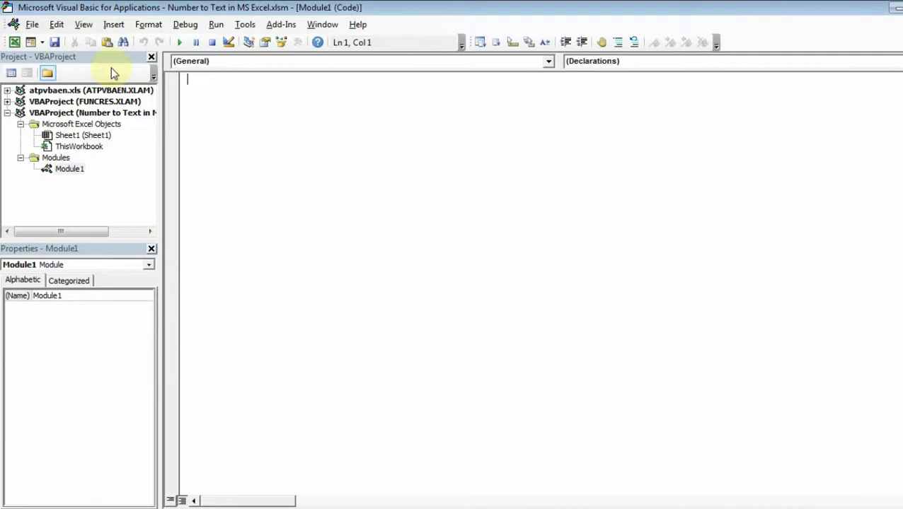
# Paste the Num_Text function code into Module1, review it, and return to Excel.
pyautogui.hotkey('ctrl', 'v')
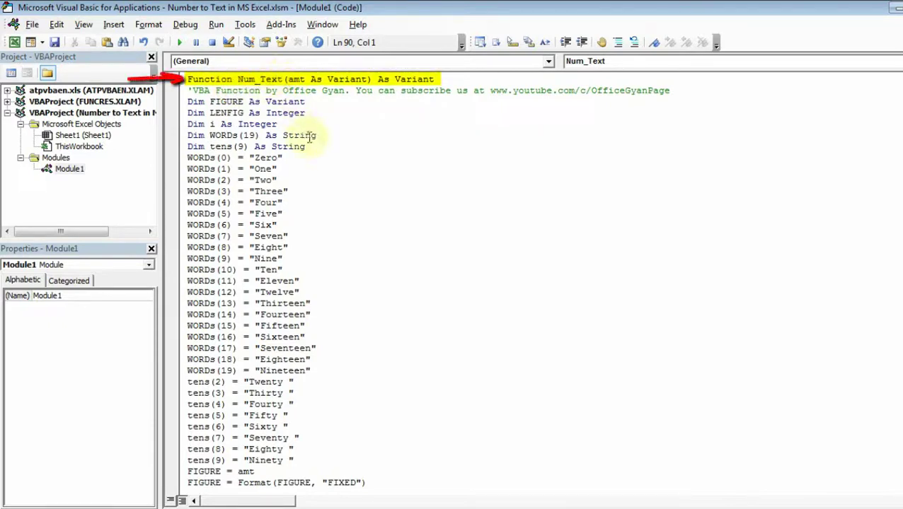
pyautogui.scroll(-1, 332, 198)
pyautogui.scroll(-9, 316, 248)
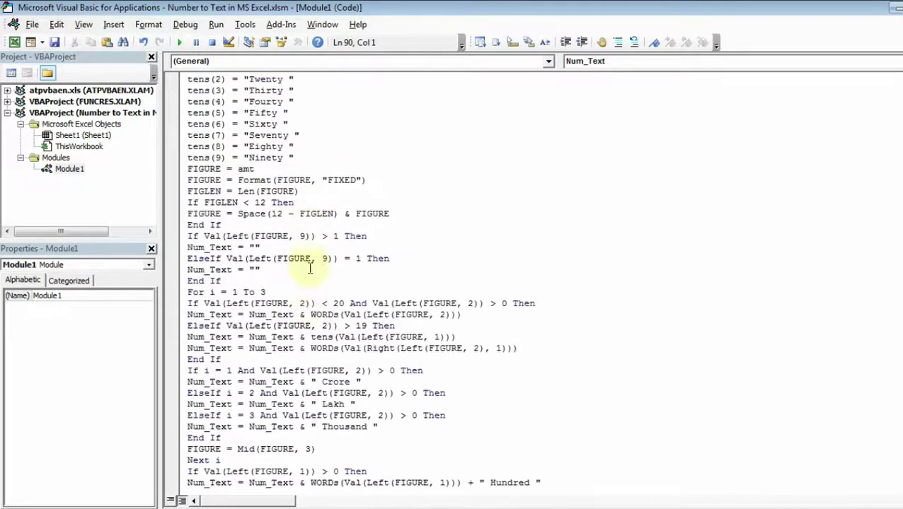
pyautogui.scroll(-9, 310, 270)
pyautogui.scroll(15, 312, 269)
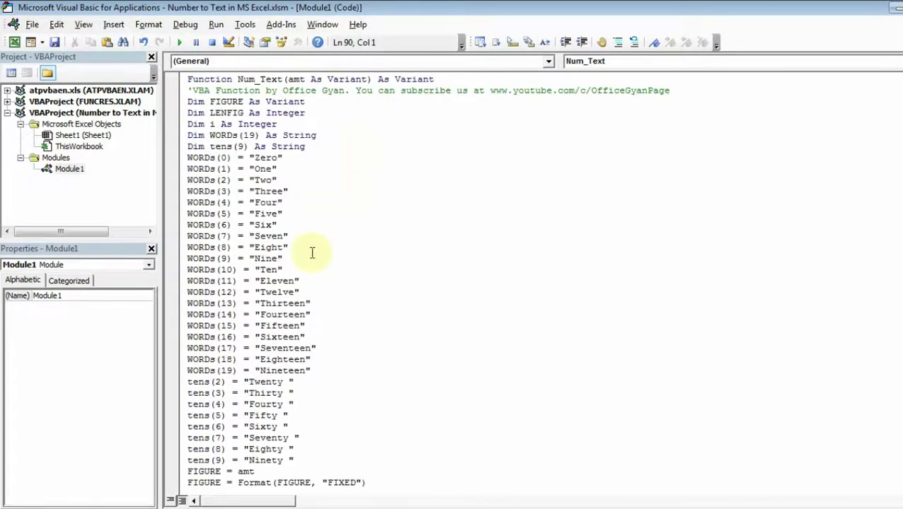
pyautogui.scroll(-3, 312, 251)
pyautogui.scroll(-6, 312, 255)
pyautogui.scroll(-9, 310, 271)
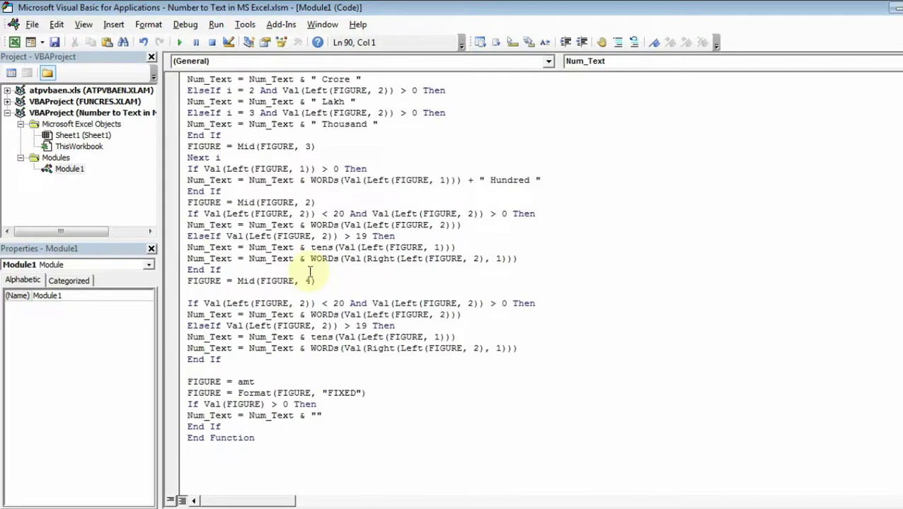
pyautogui.scroll(15, 310, 270)
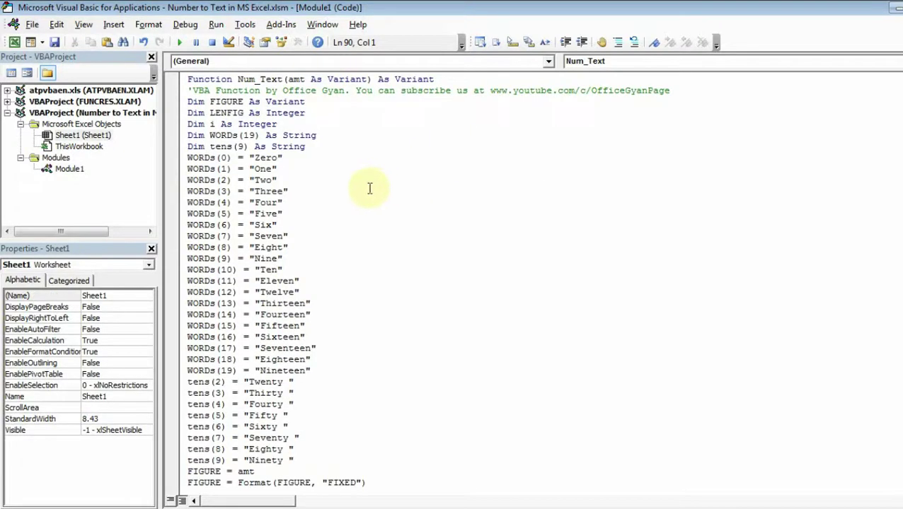
pyautogui.hotkey('alt', 'F11')
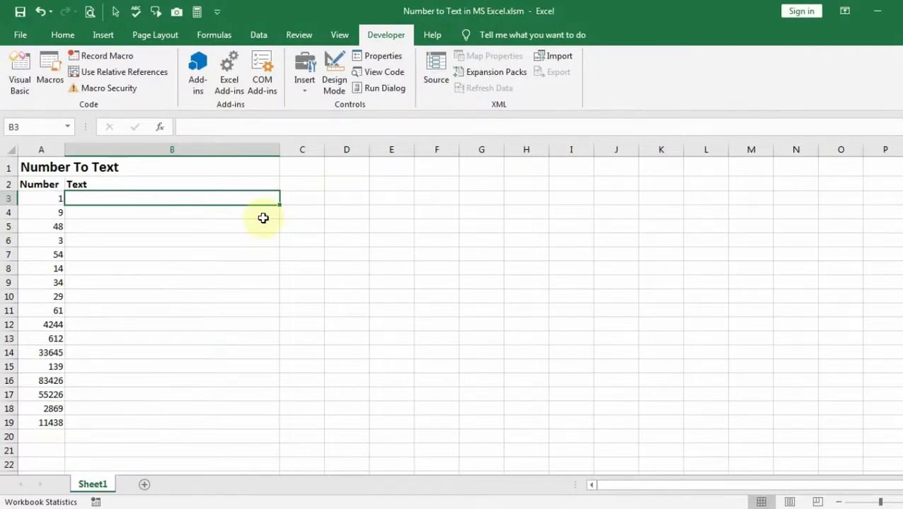
# Enter =Num_Text(A3) in B3 so it shows "One".
pyautogui.write('=')
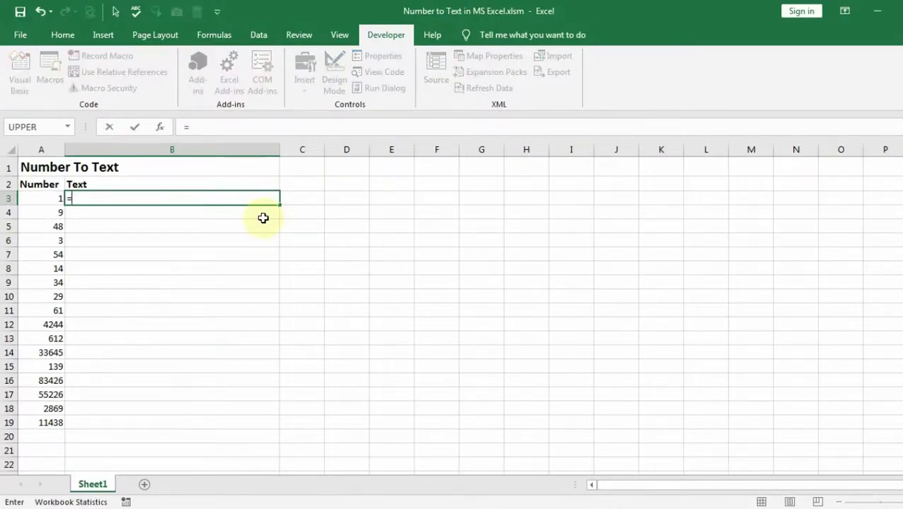
pyautogui.write('n')
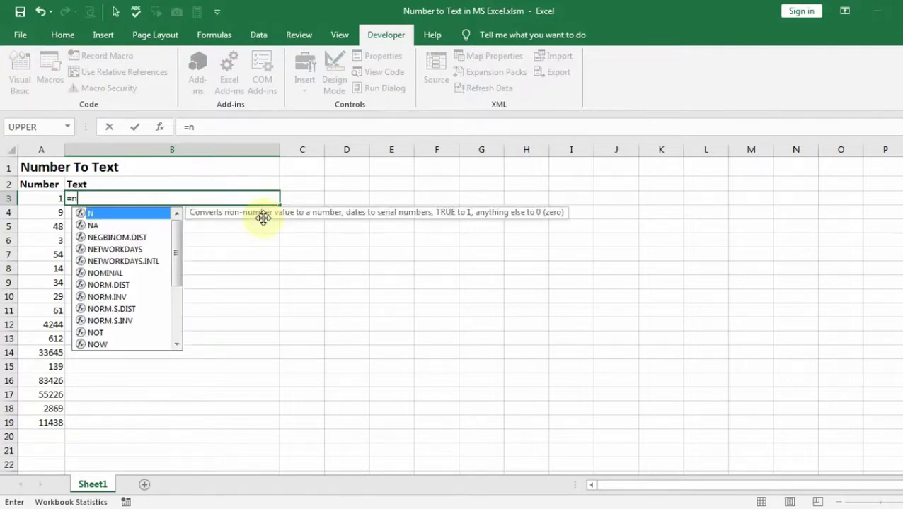
pyautogui.write('u')
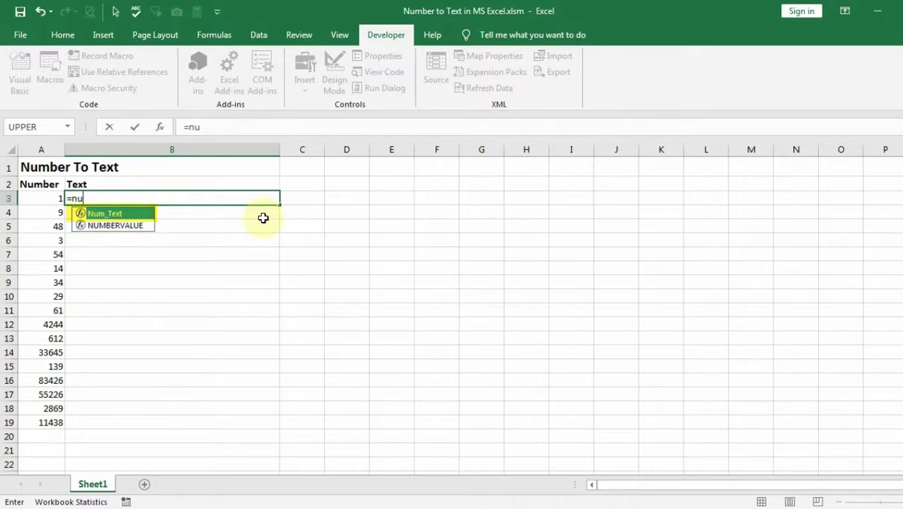
pyautogui.write('m')
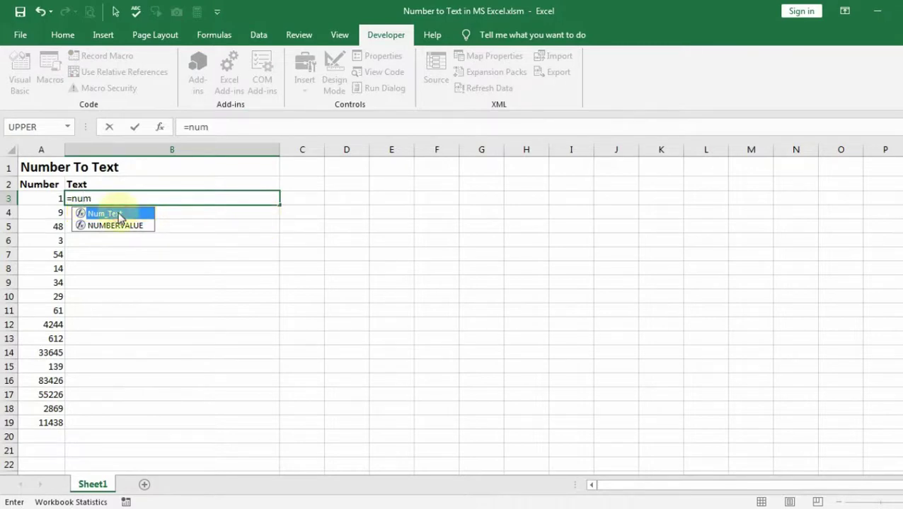
pyautogui.doubleClick(120, 214)
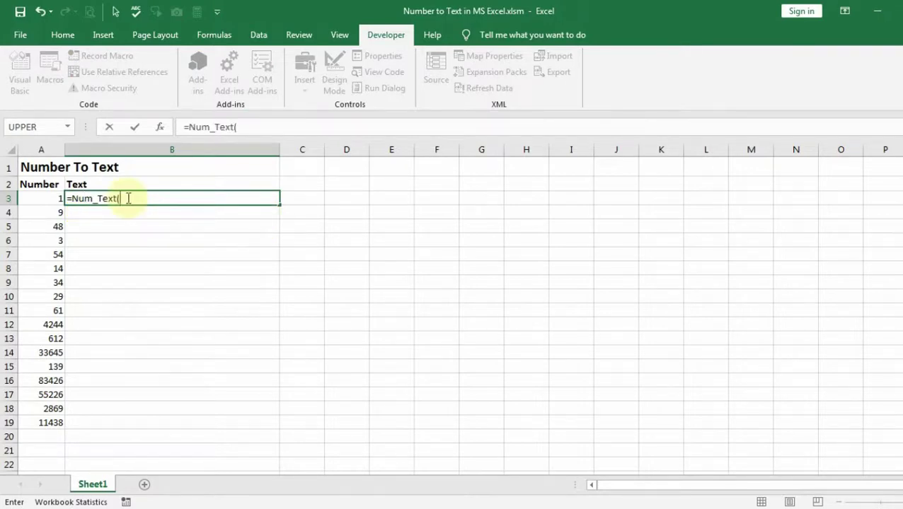
pyautogui.click(48, 195)
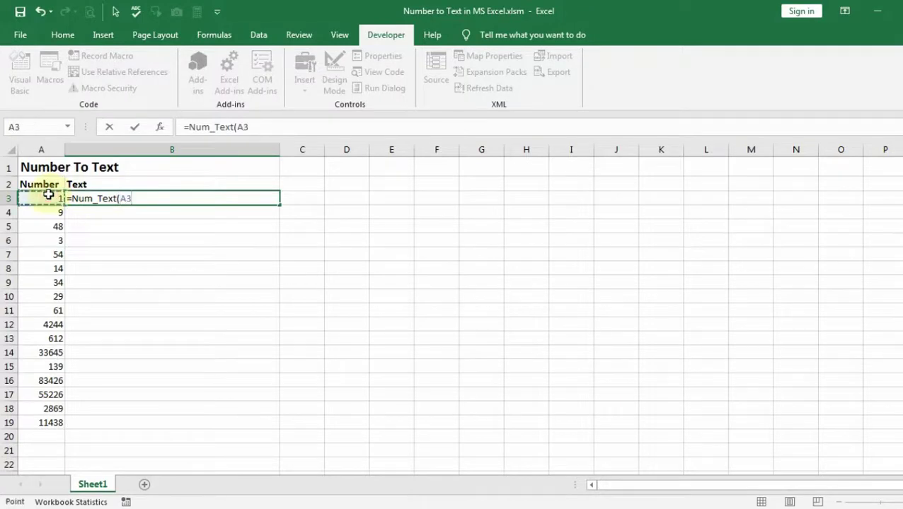
pyautogui.write(')')
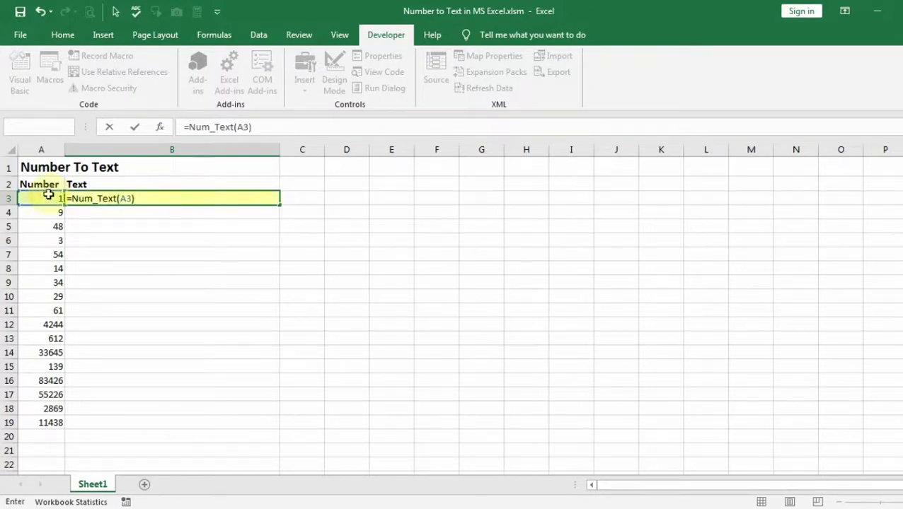
pyautogui.press('Return')
pyautogui.click(118, 198)
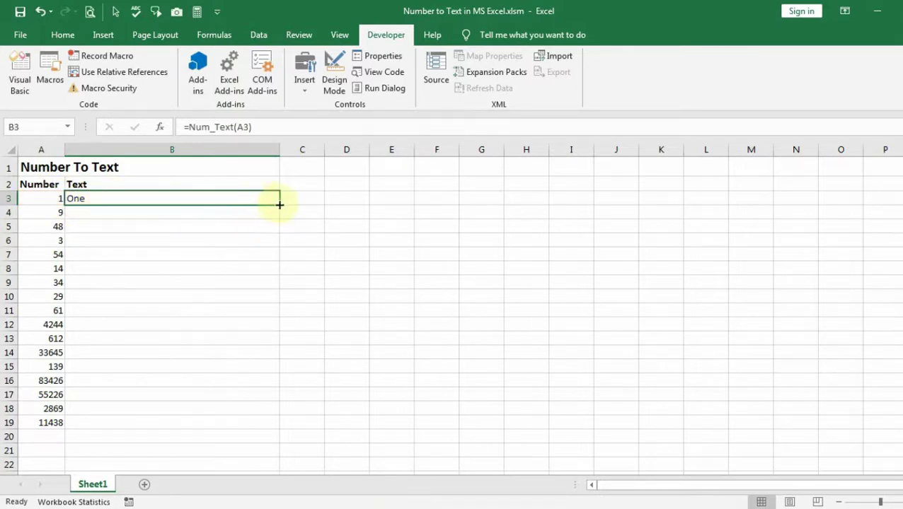
# Fill the Num_Text formula down to B19, then change A3 to 10 and A6 to 33.
pyautogui.moveTo(279, 204); pyautogui.dragTo(227, 427)
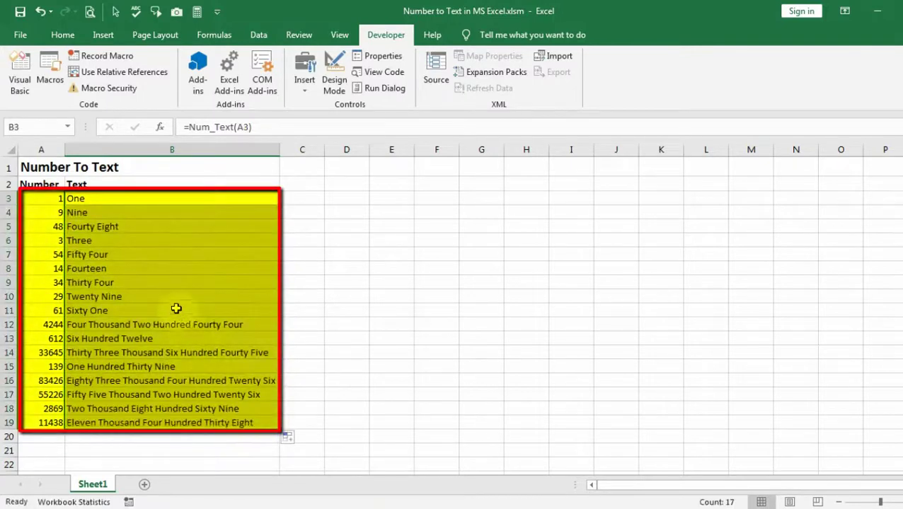
pyautogui.click(171, 268)
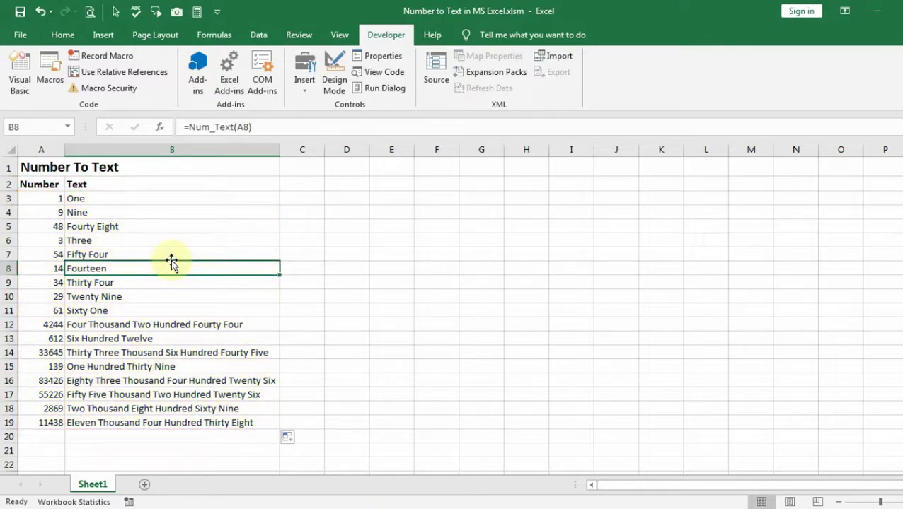
pyautogui.click(49, 201)
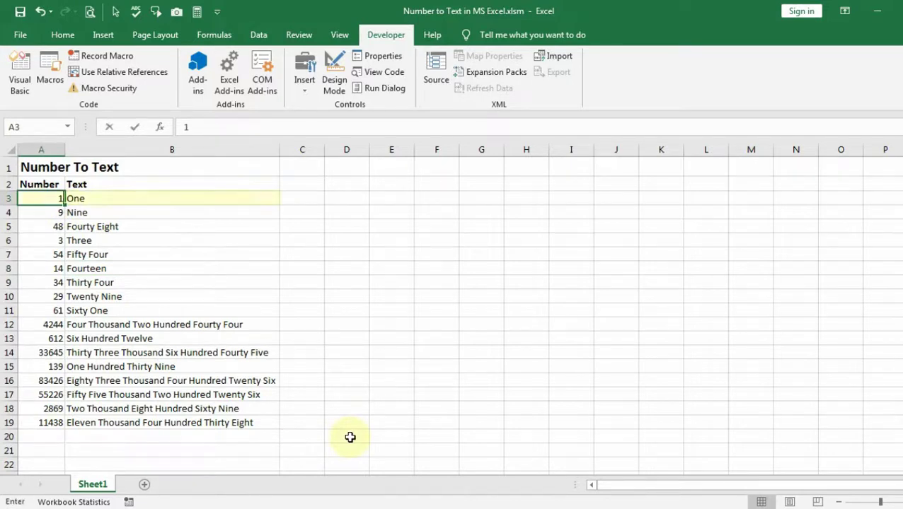
pyautogui.write('10')
pyautogui.press('Return')
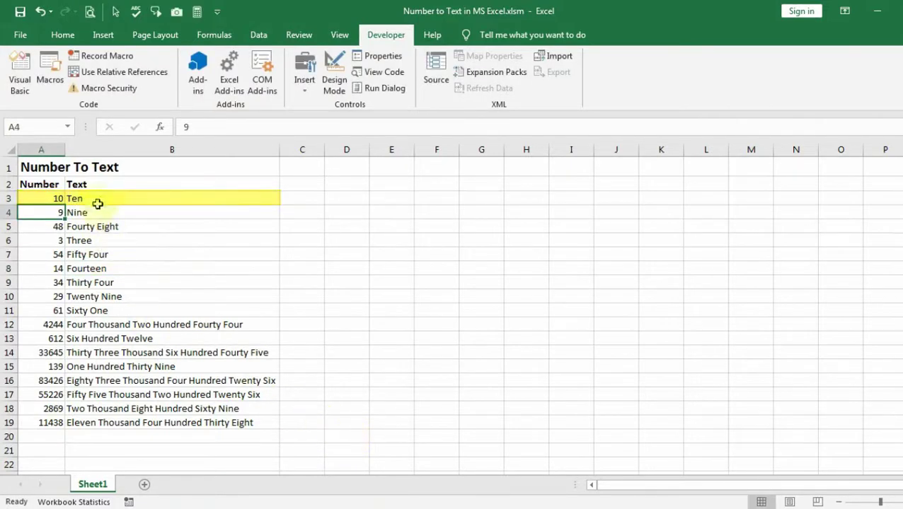
pyautogui.click(58, 241)
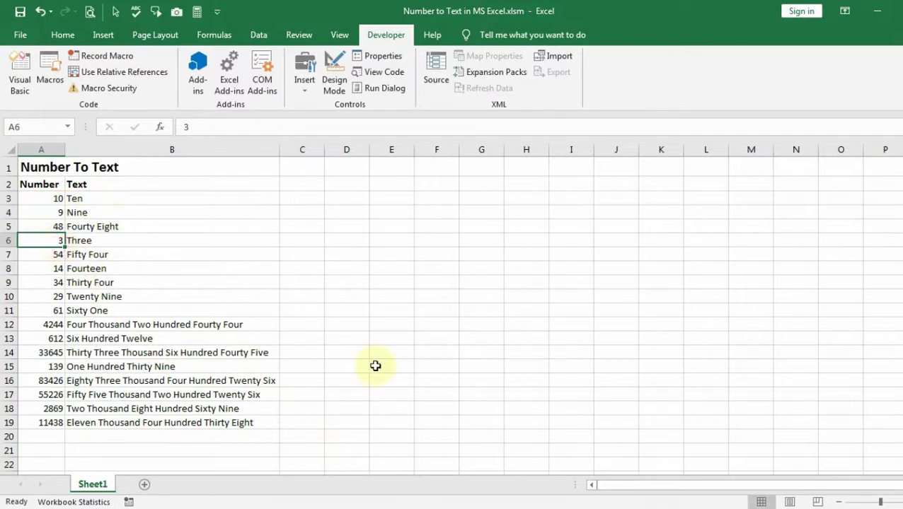
pyautogui.write('33')
pyautogui.press('Return')
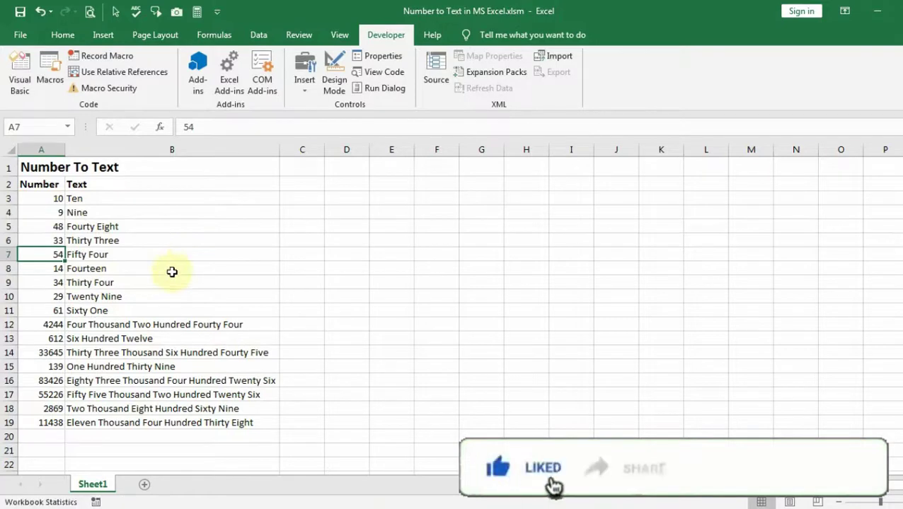
pyautogui.click(63, 37)
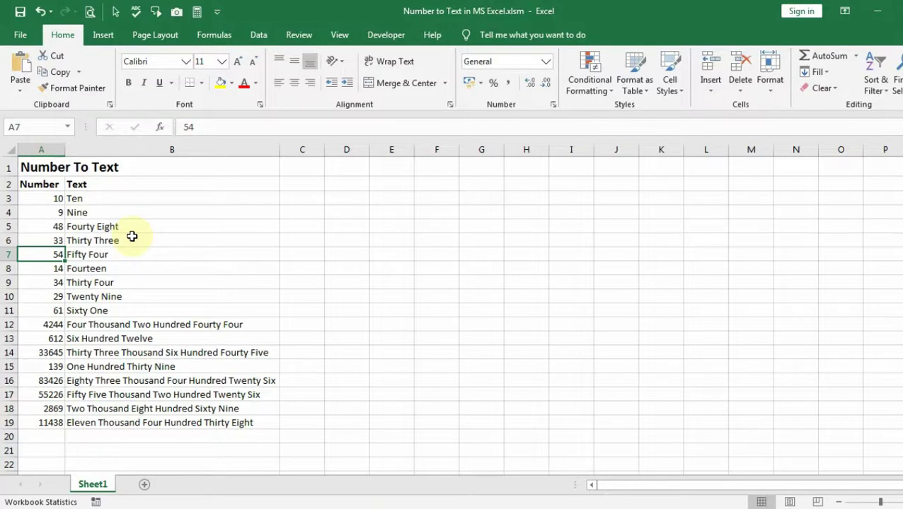
# Save the workbook as 'Number to Text in MS Excel.xlsm' as an Excel Macro-Enabled Workbook.
pyautogui.click(21, 35)
pyautogui.click(48, 221)
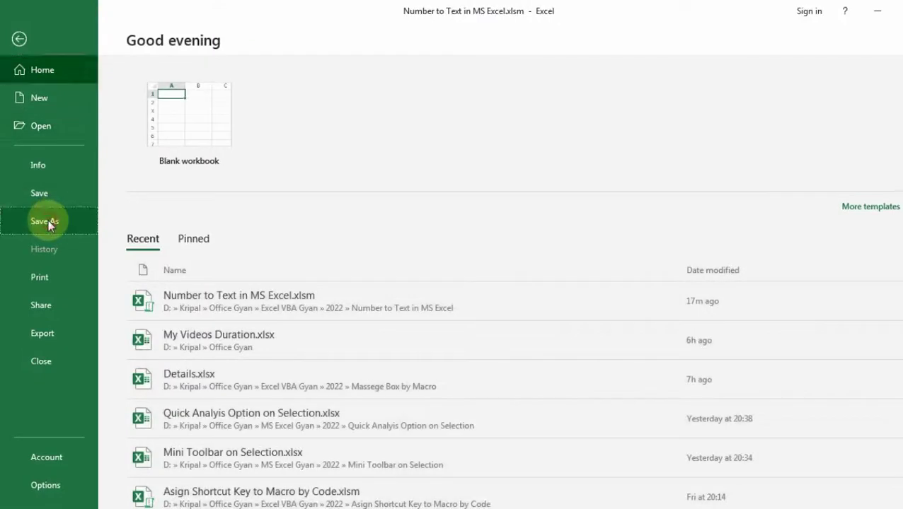
pyautogui.click(181, 241)
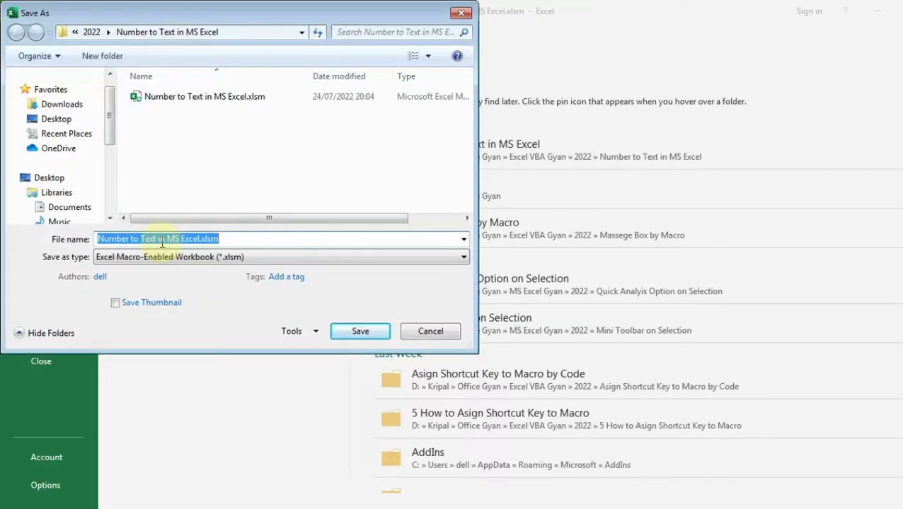
pyautogui.click(167, 239)
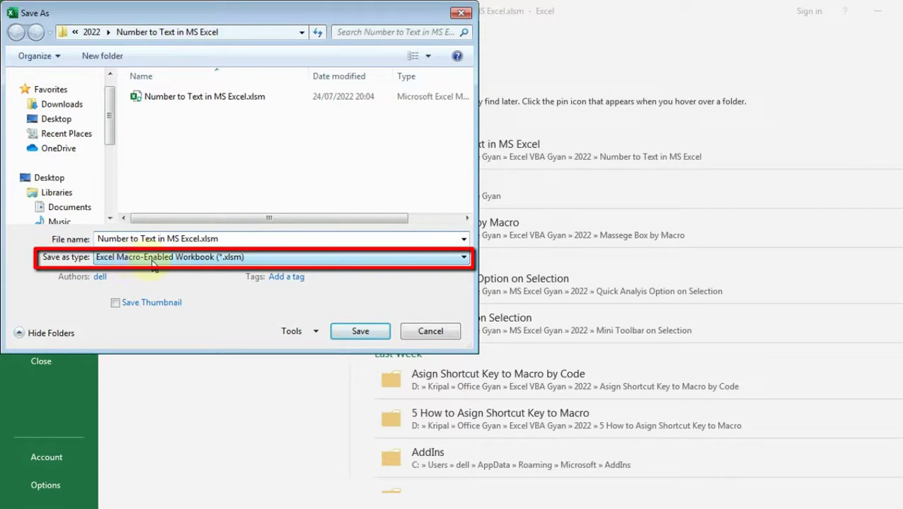
pyautogui.click(275, 259)
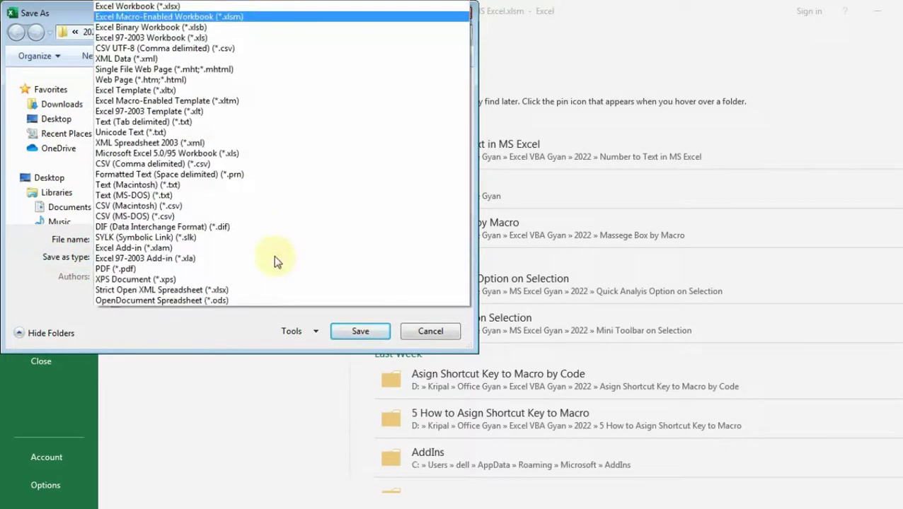
pyautogui.click(212, 17)
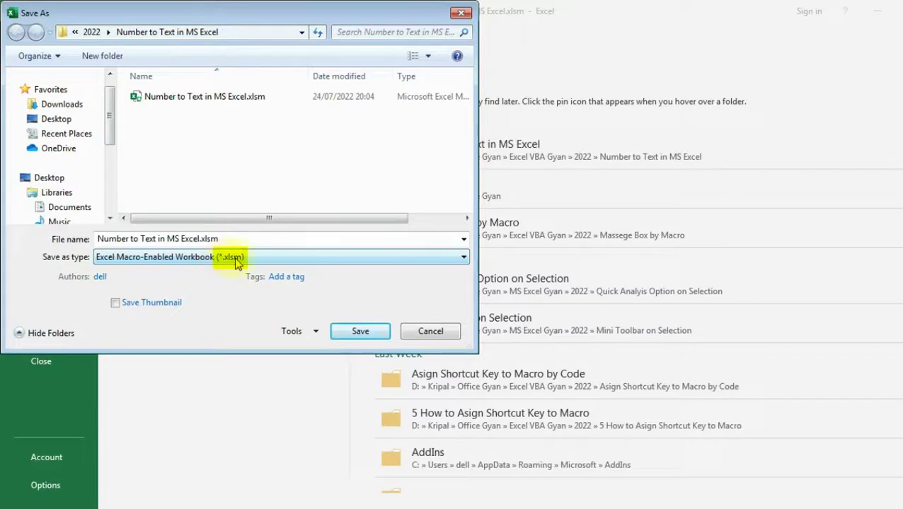
pyautogui.click(351, 331)
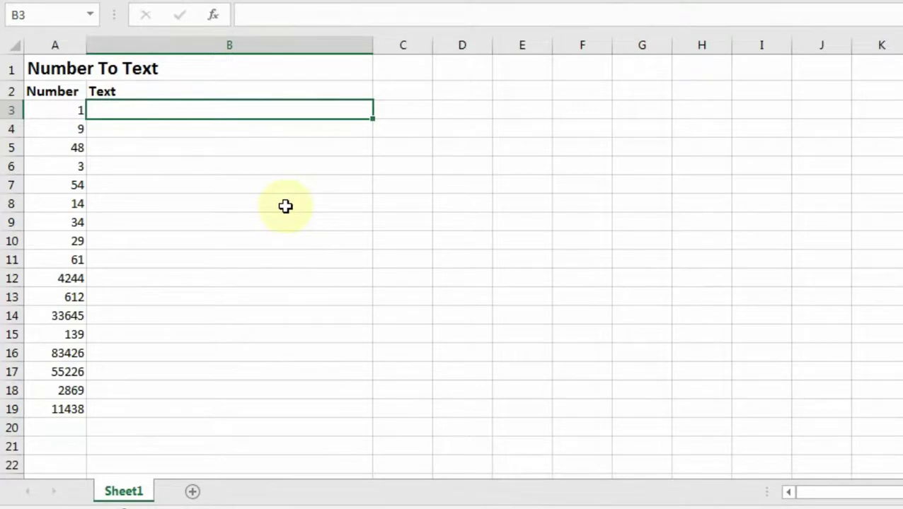
# Insert a new VBA module and paste in the Num_Text function code.
pyautogui.click(386, 34)
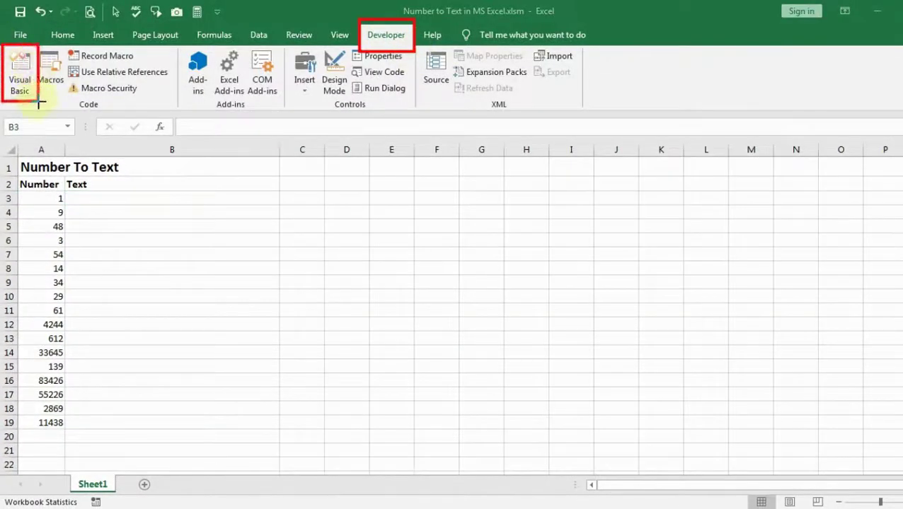
pyautogui.click(24, 71)
pyautogui.click(100, 24)
pyautogui.click(111, 72)
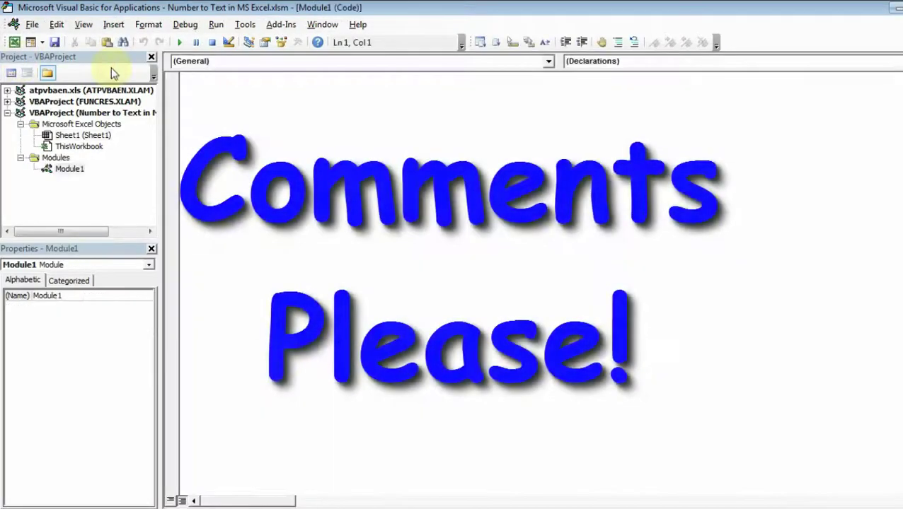
pyautogui.hotkey('ctrl', 'v')
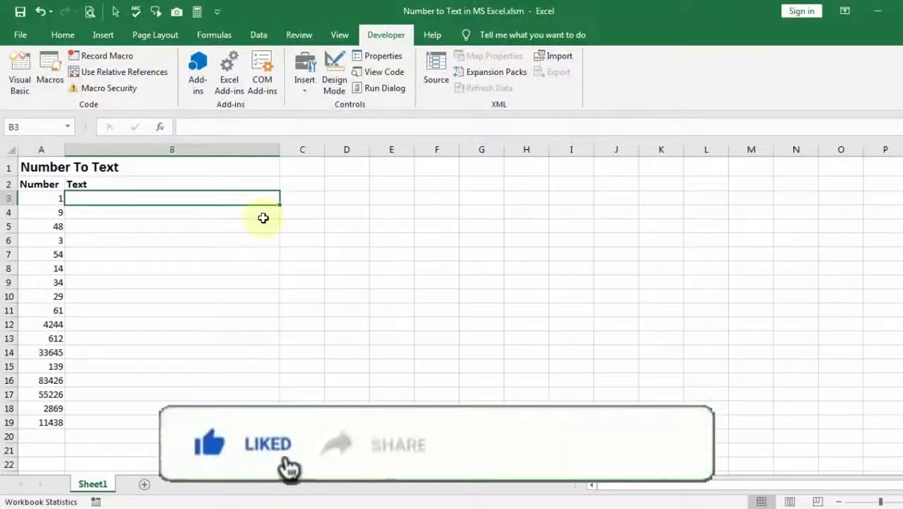
# Enter =Num_Text(A3) in B3, fill it down to B19, and set A3 to 10.
pyautogui.write('=nu')
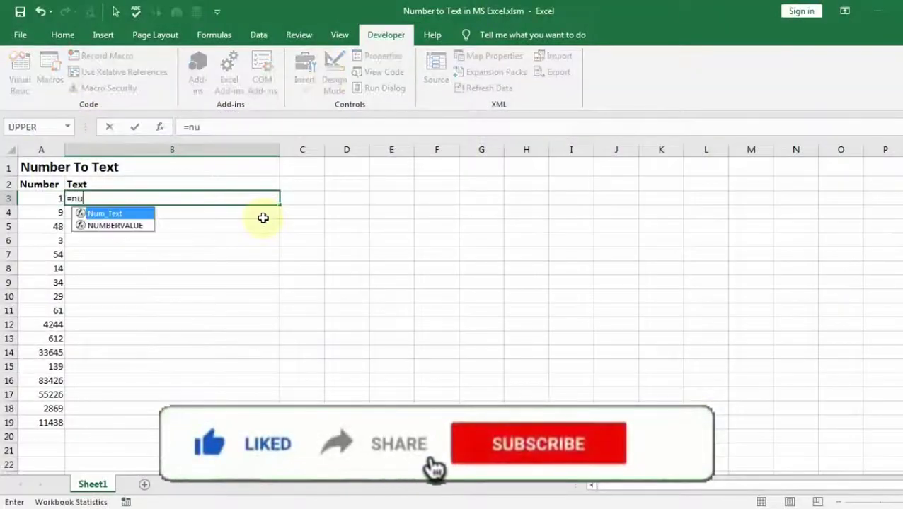
pyautogui.write('m')
pyautogui.press('Tab')
pyautogui.click(49, 196)
pyautogui.press('Return')
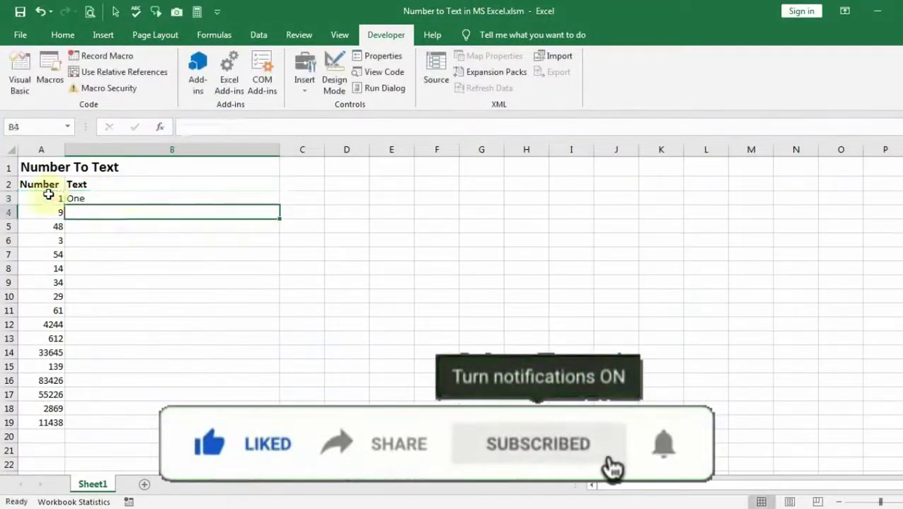
pyautogui.press('Up')
pyautogui.moveTo(279, 205); pyautogui.dragTo(212, 422)
pyautogui.click(171, 265)
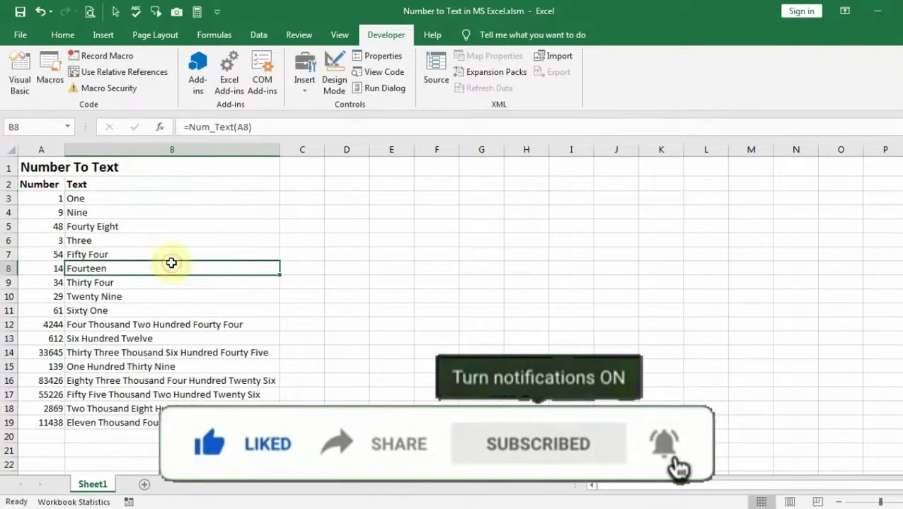
pyautogui.write('10')
pyautogui.press('Return')
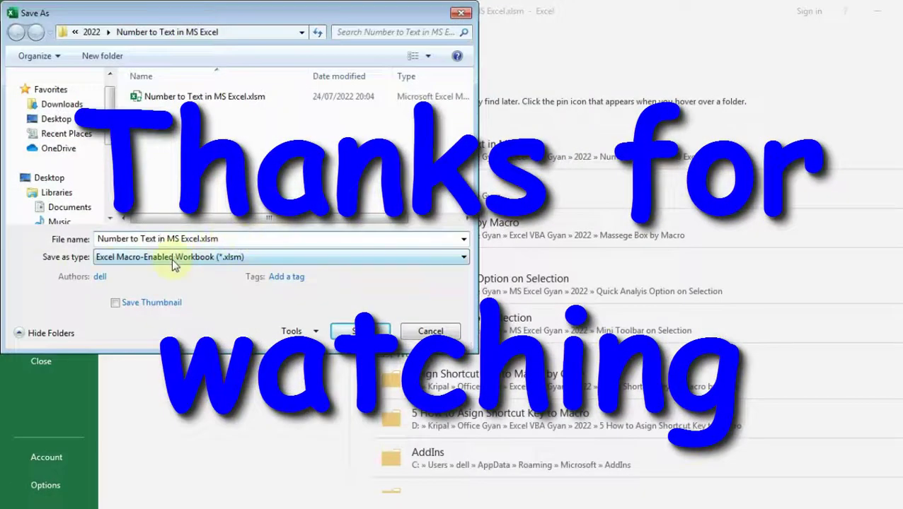
# Save the workbook as a macro-enabled .xlsm file.
pyautogui.click(171, 259)
pyautogui.press('Escape')
pyautogui.click(359, 330)
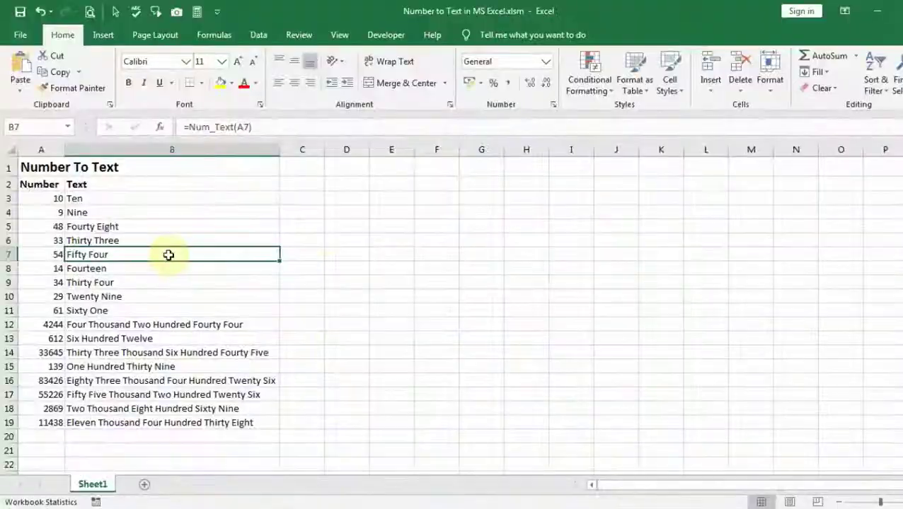